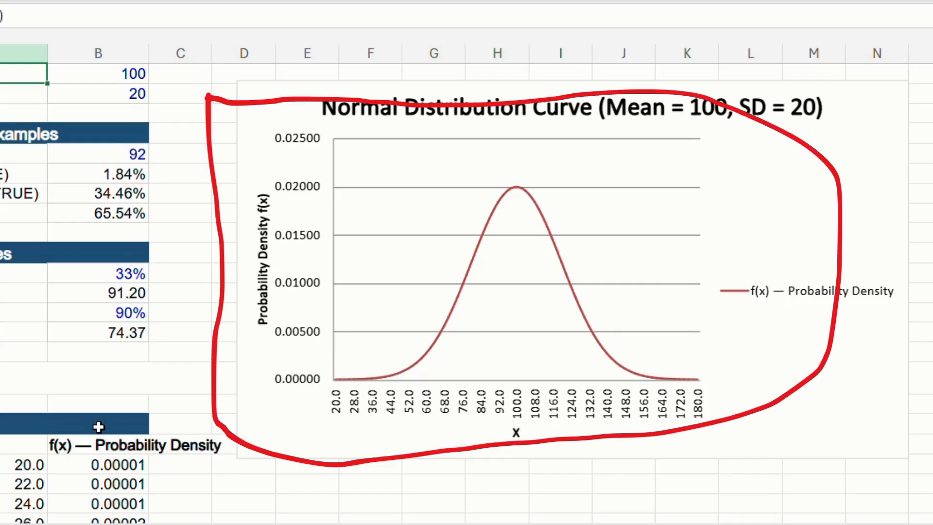
- Examine the bell curve data table of X and probability density values and the normal distribution chart plotted from it
scroll(99, 427, "down", 5)
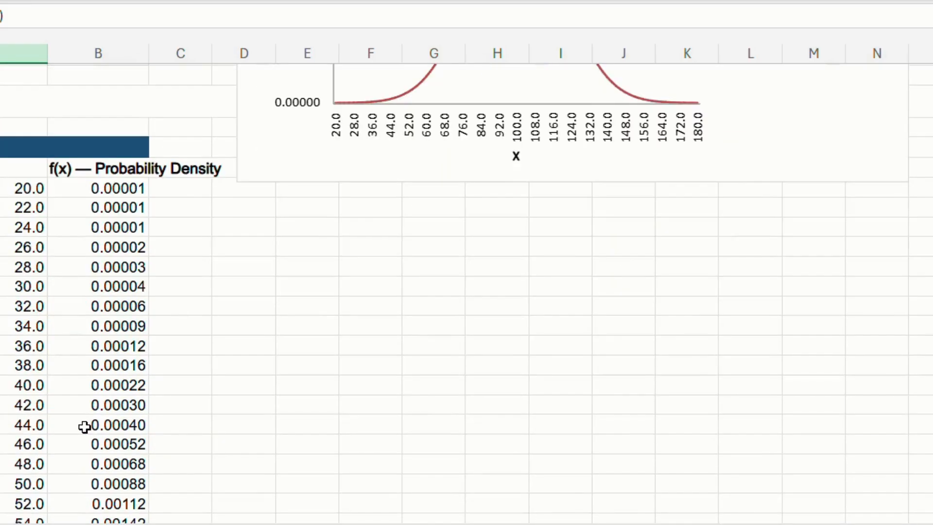
scroll(100, 385, "down", 11)
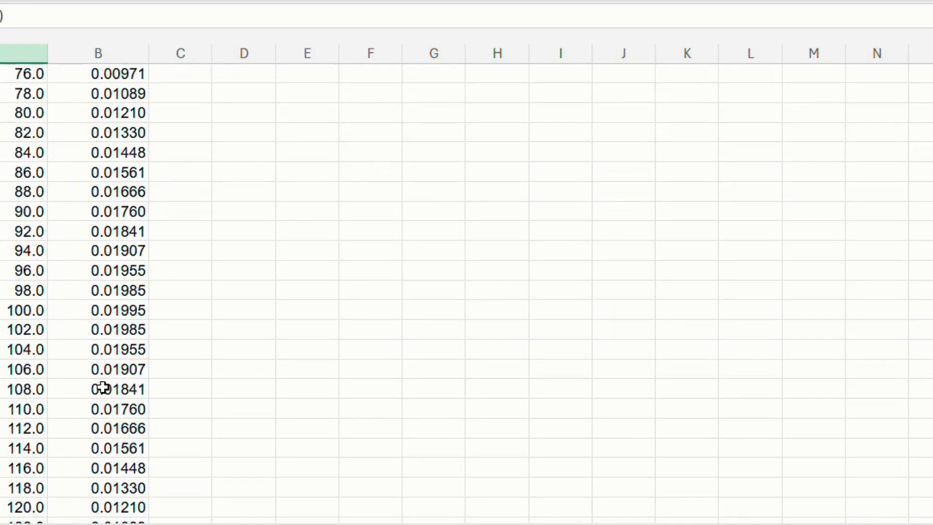
scroll(103, 386, "down", 15)
scroll(103, 387, "up", 7)
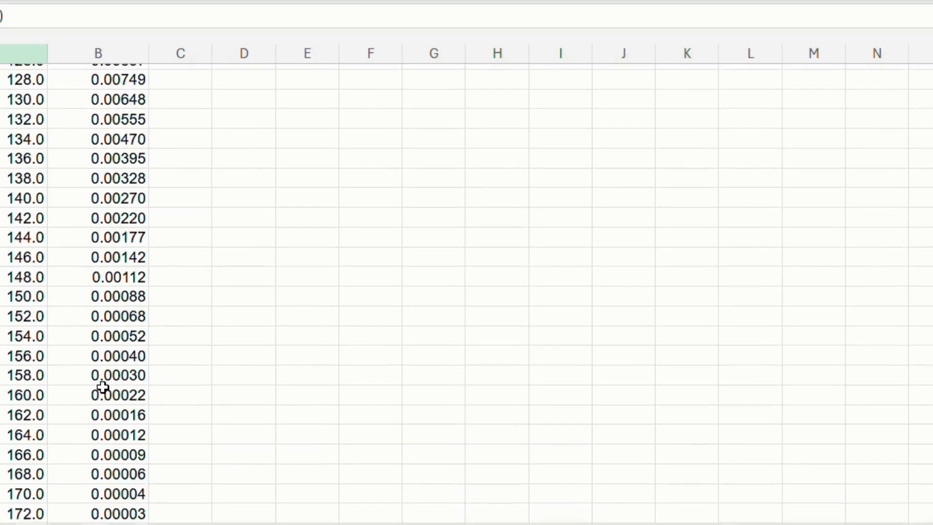
scroll(103, 387, "up", 20)
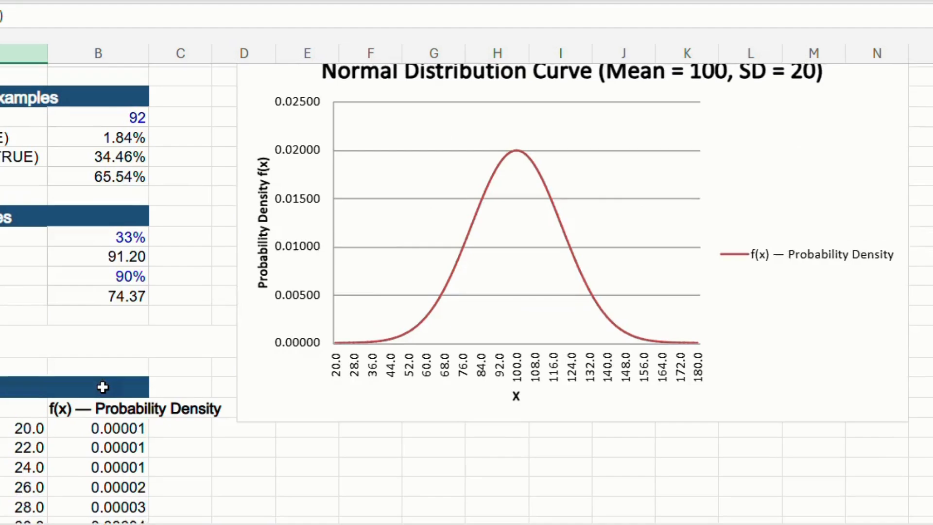
scroll(486, 203, "up", 1)
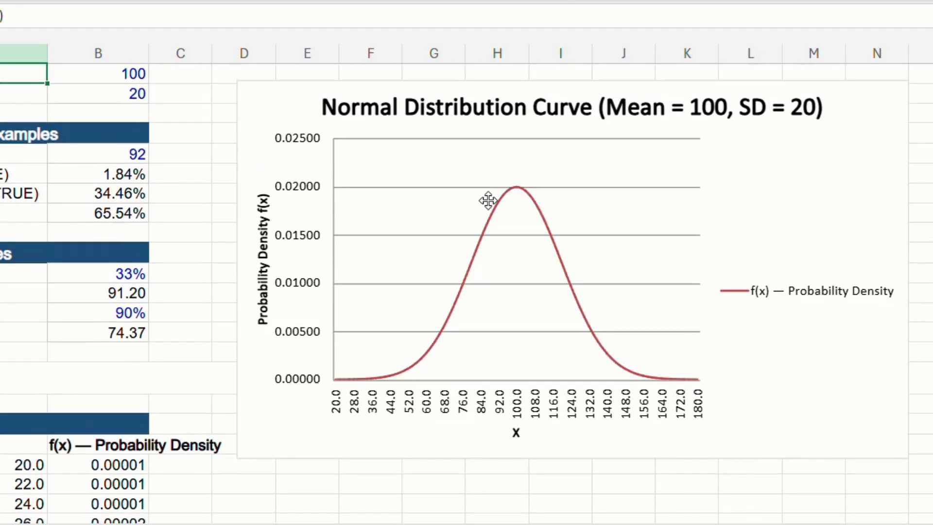
left_click(498, 210)
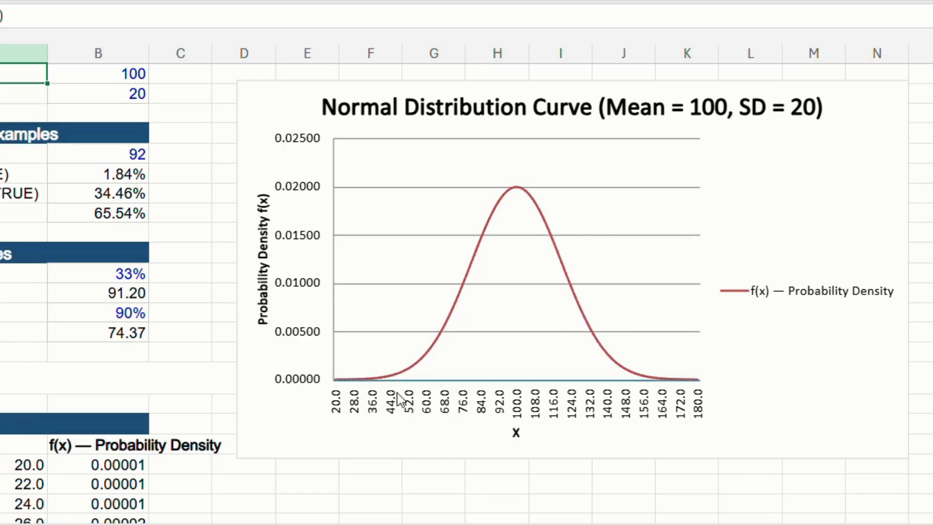
mouse_move(616, 357)
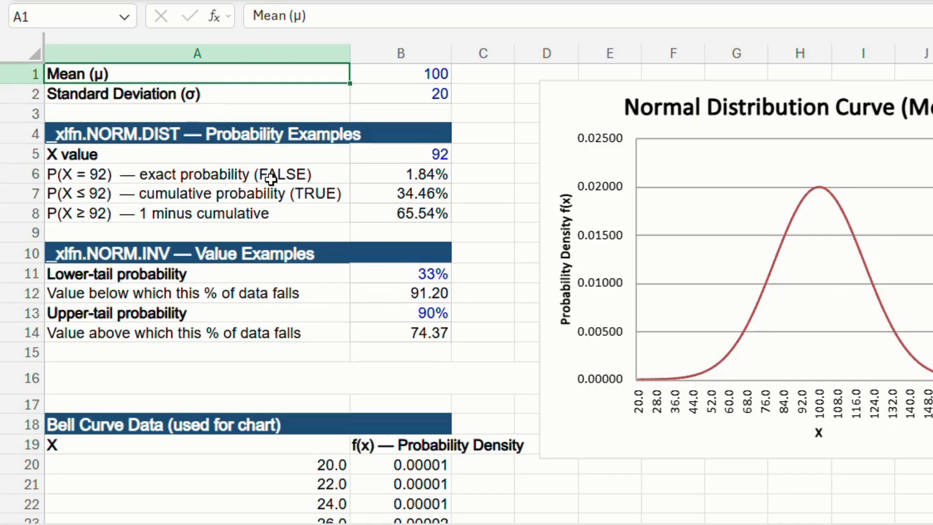
- Inspect the mean and standard deviation inputs in B1 and B2 and the exact-probability formula in B6
left_click(416, 71)
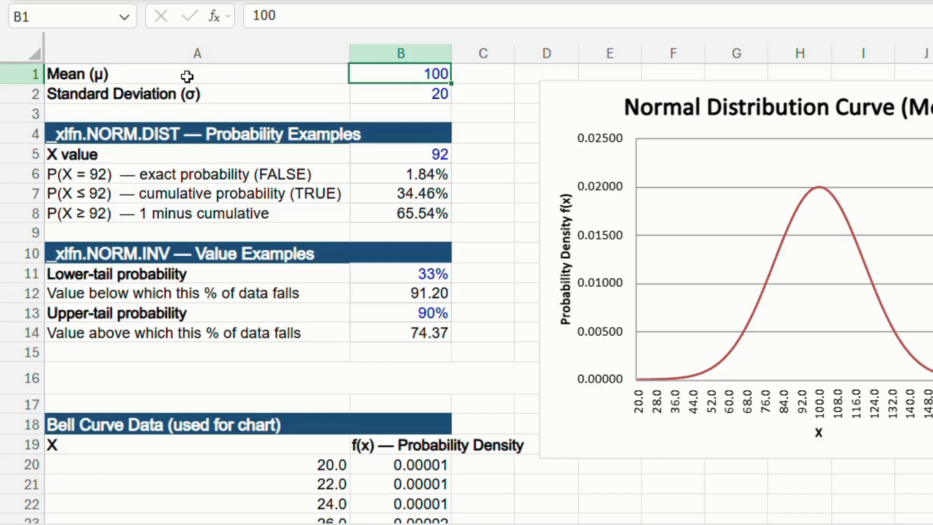
left_click(391, 97)
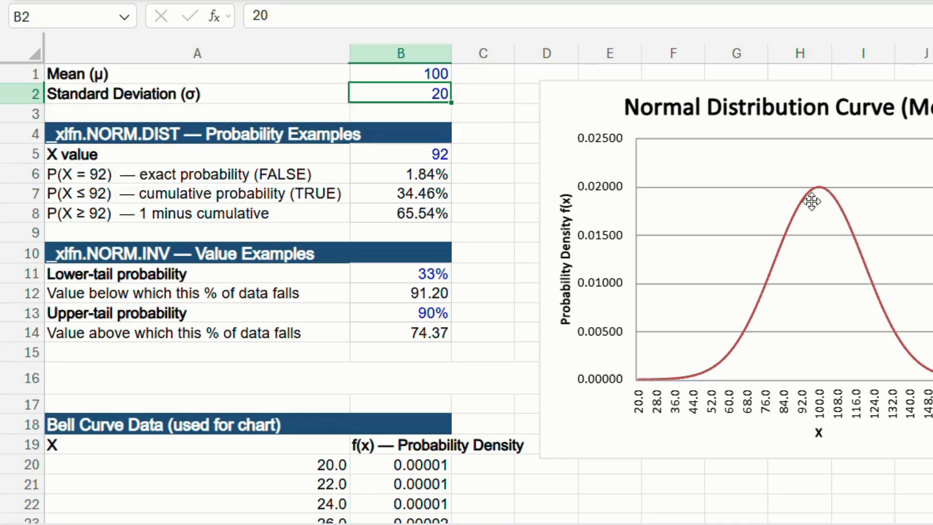
left_click(783, 249)
left_click(415, 175)
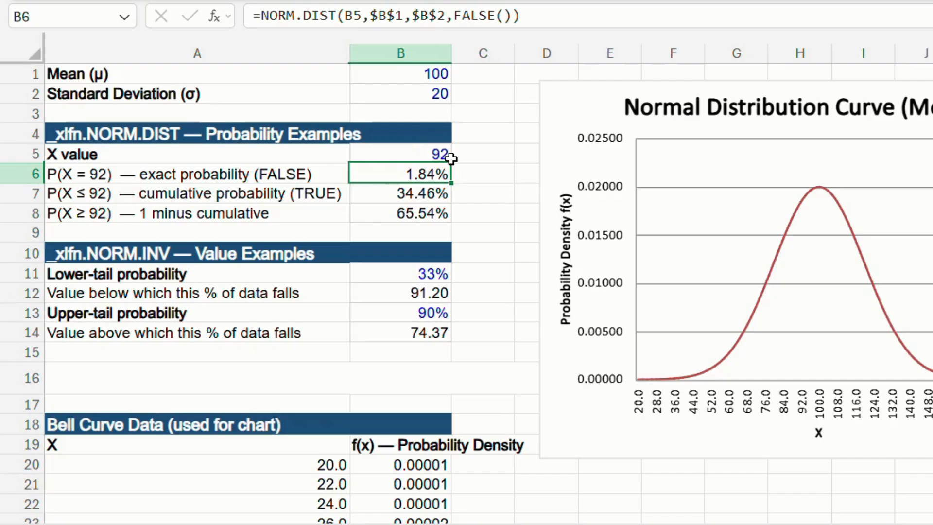
- Enter the formula =NORM.DIST(92,B1,B2,FALSE) in cell C6 to calculate the exact probability of 92
left_click(474, 170)
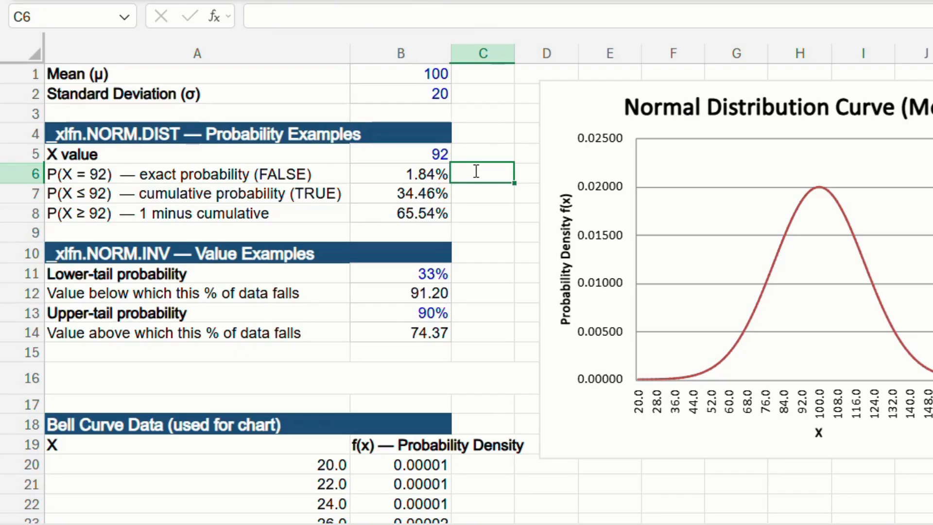
type("=no")
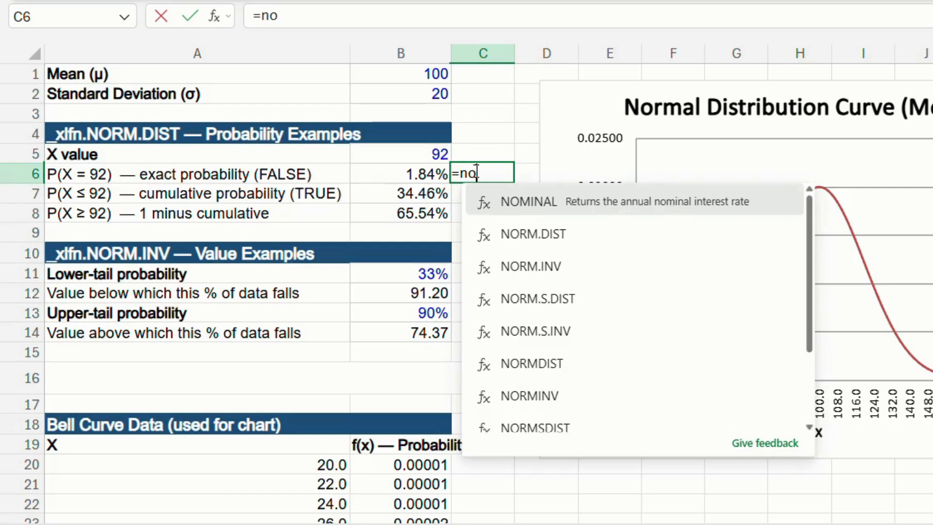
double_click(499, 235)
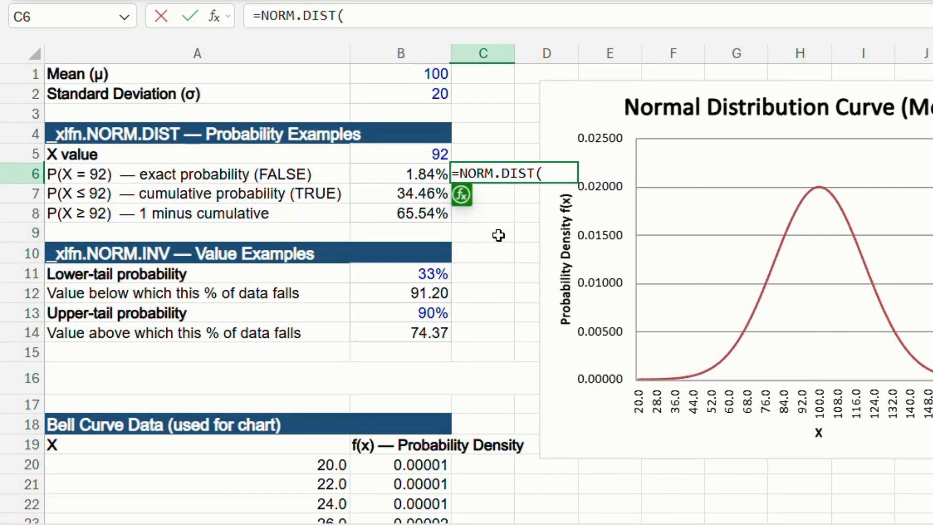
type("92,b1")
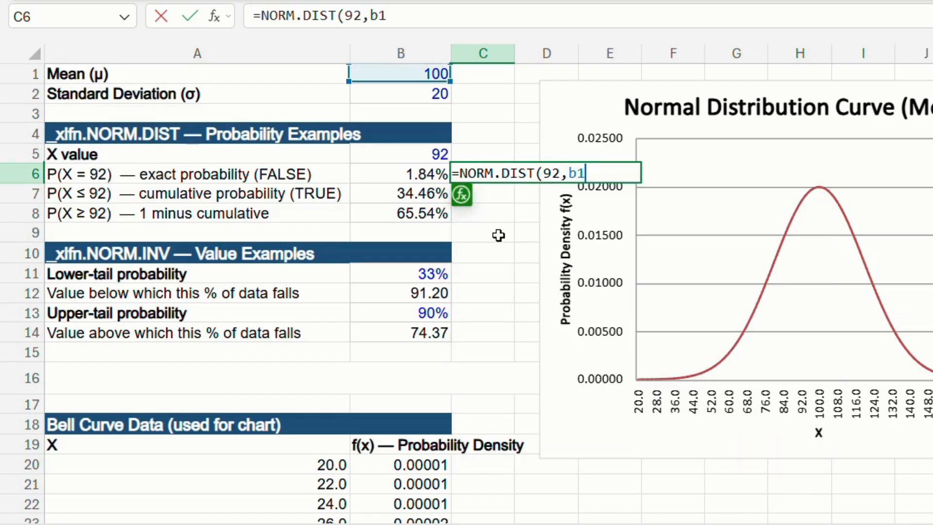
type(",b2,")
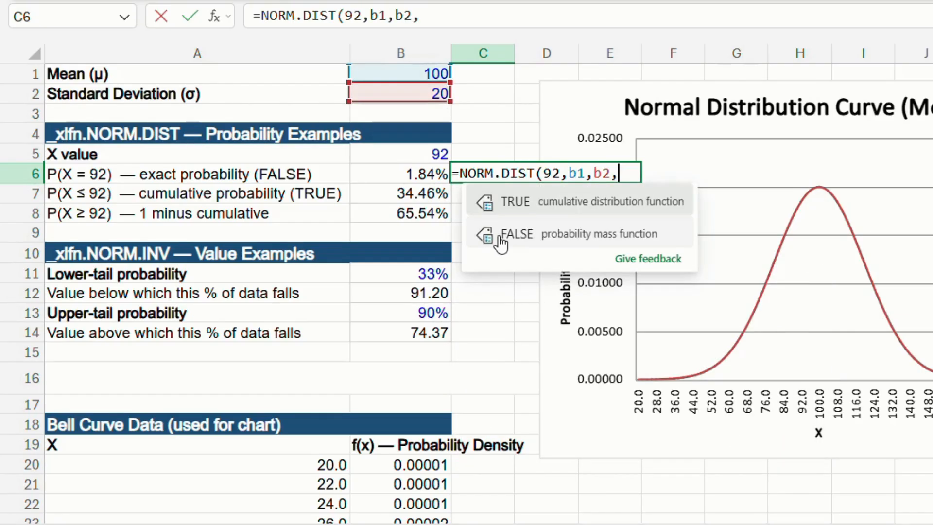
double_click(530, 234)
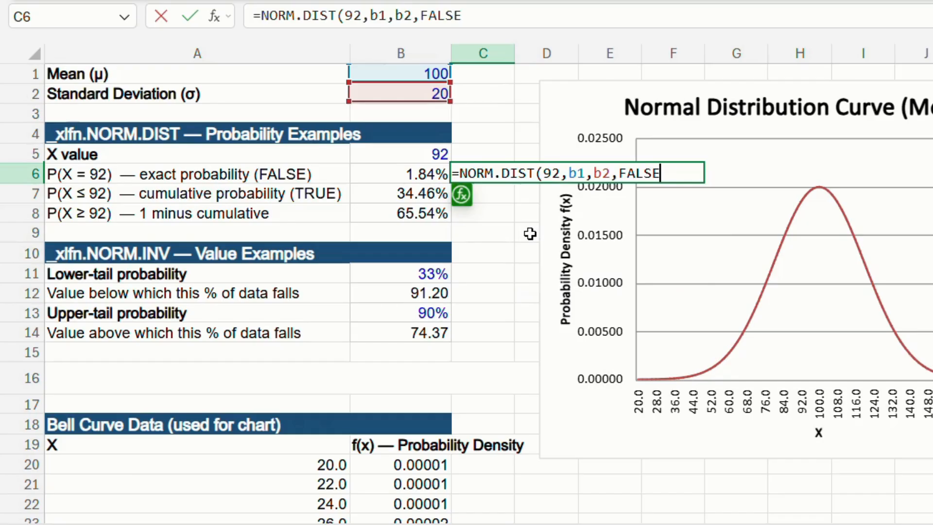
key("Return")
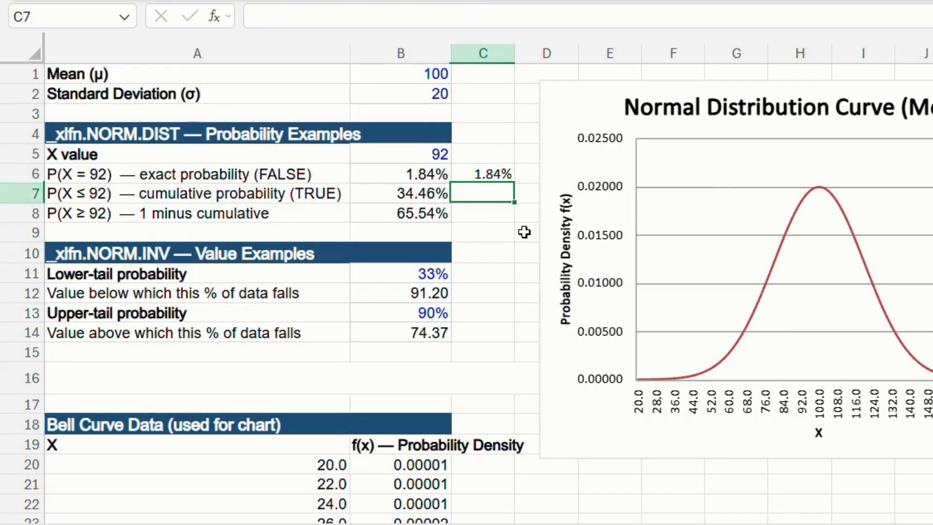
- Switch the number format of cell C6 to General and back to Percentage
left_click(507, 173)
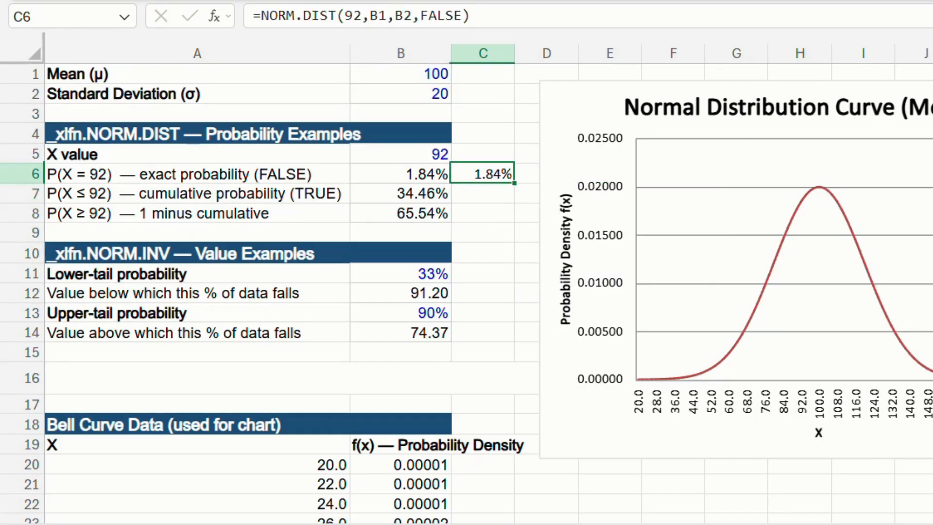
left_click(854, 2)
left_click(854, 15)
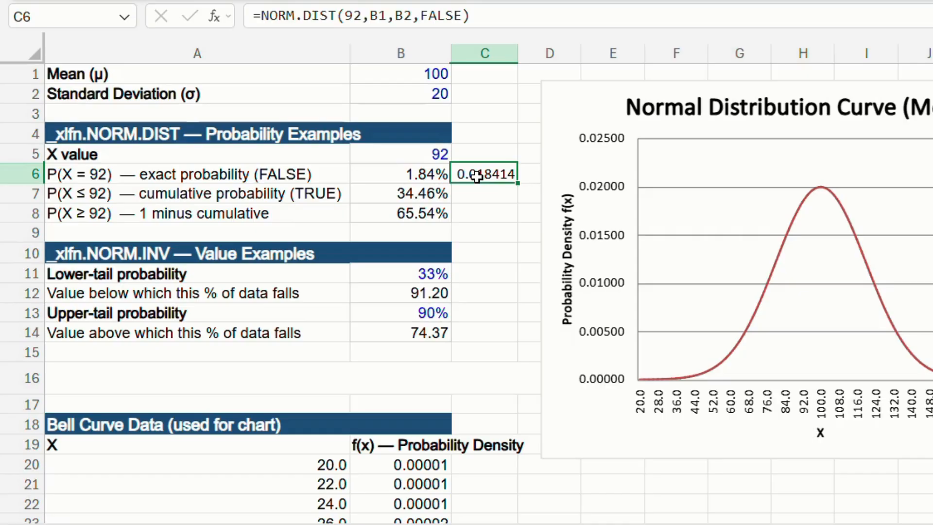
left_click(859, 3)
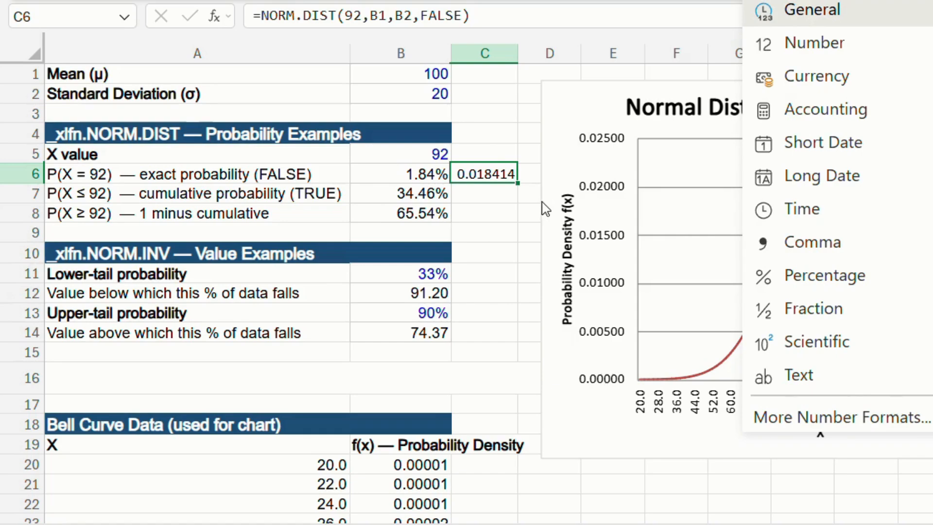
left_click(824, 275)
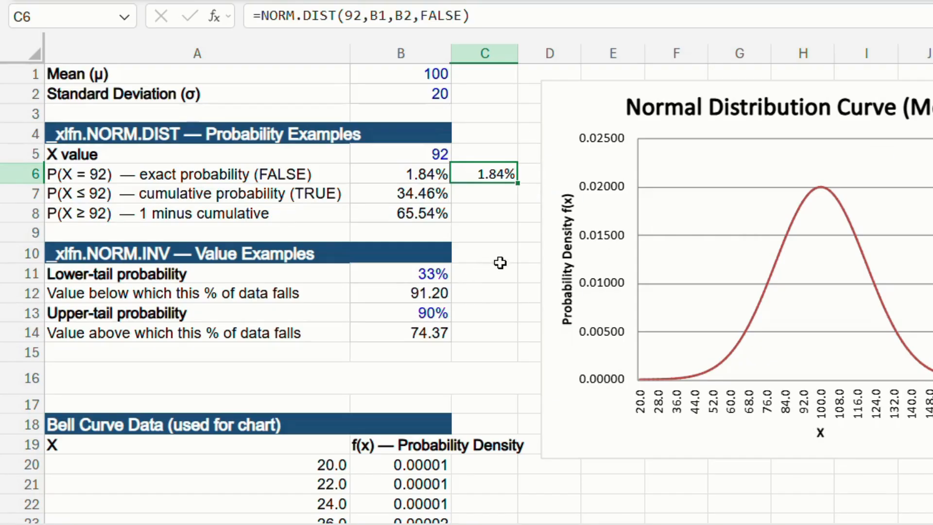
- Compare the exact and cumulative NORM.DIST formulas in B6 and B7, and check the matching area of the curve around 92
left_click(423, 179)
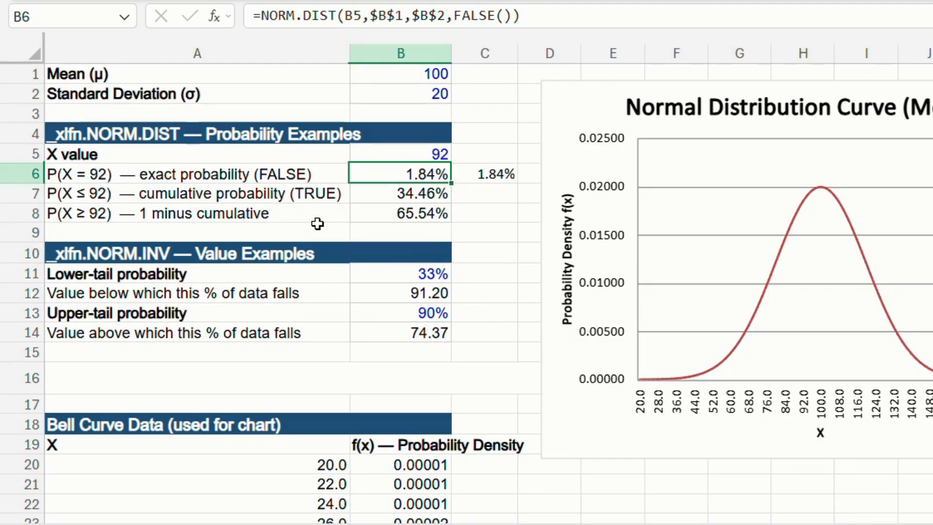
left_click(391, 193)
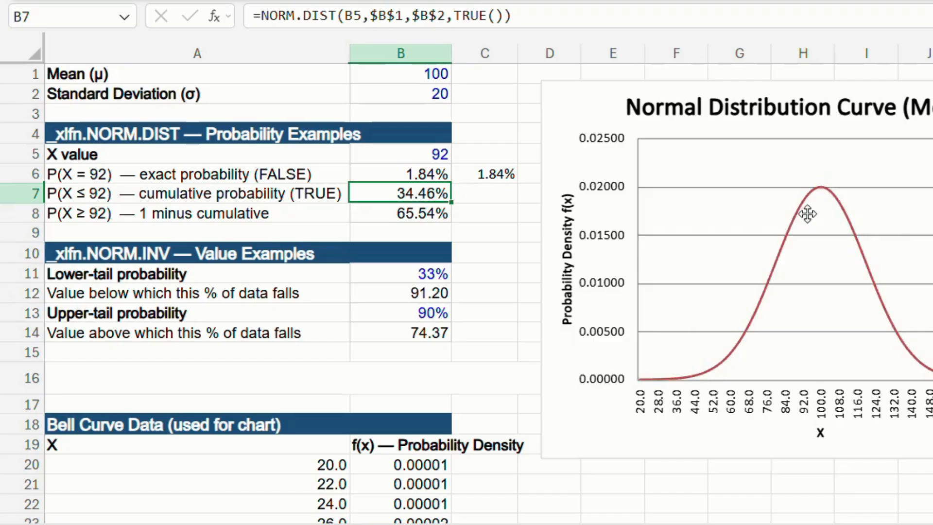
mouse_move(798, 221)
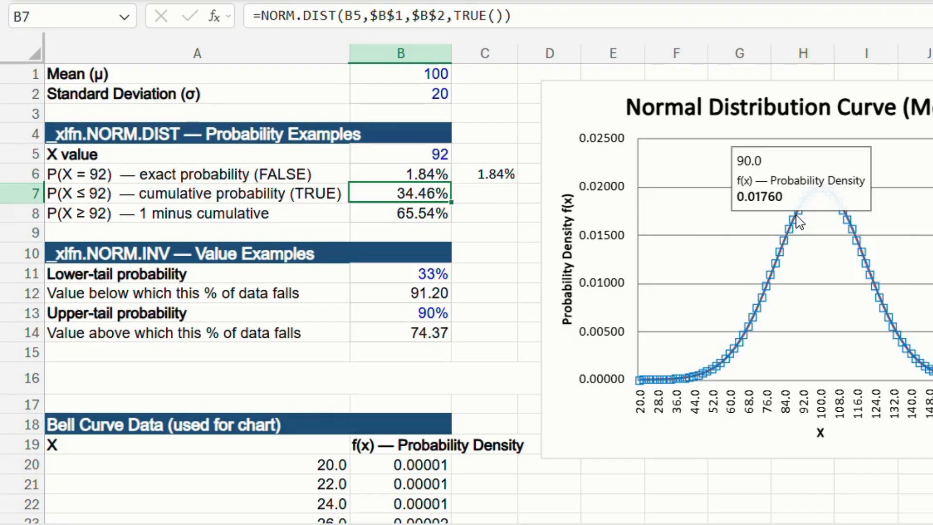
mouse_move(800, 203)
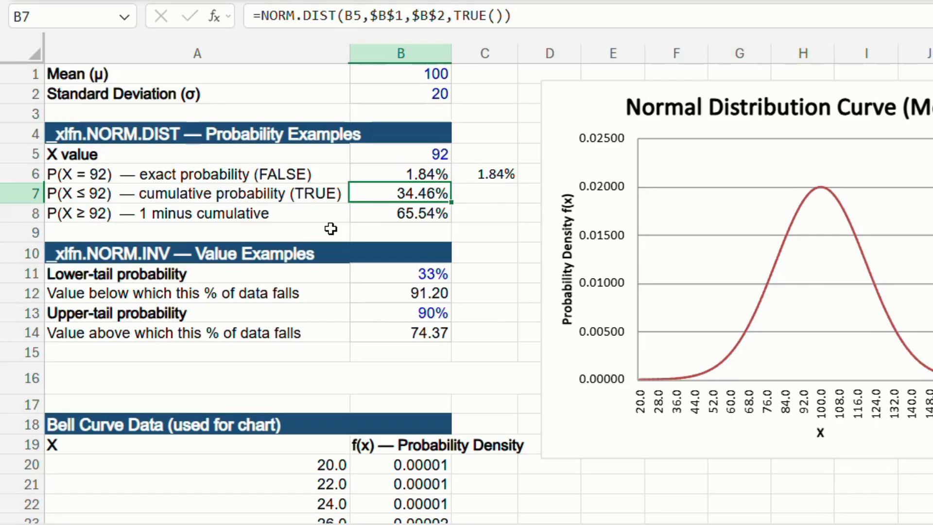
- Review the 1 minus cumulative formula in B8 for P(X ≥ 92) against the cumulative probability row above it
left_click(412, 212)
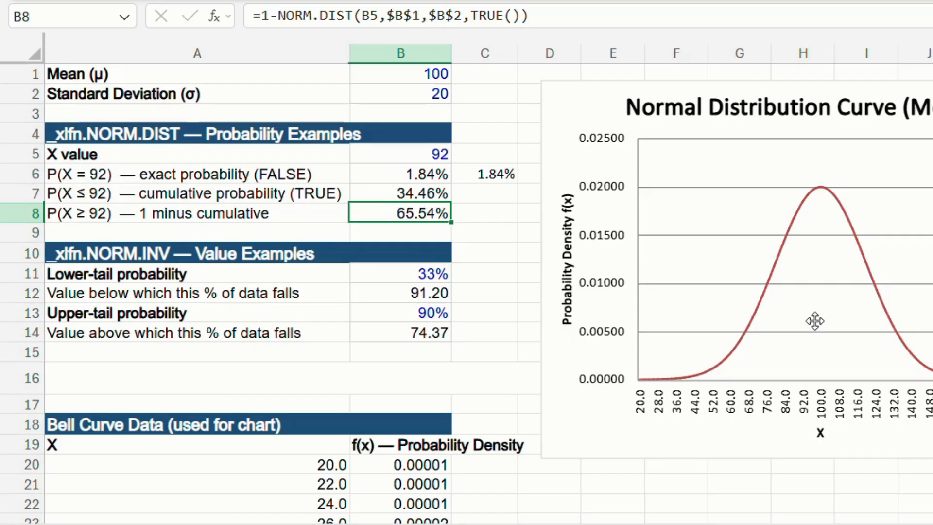
left_click(93, 194)
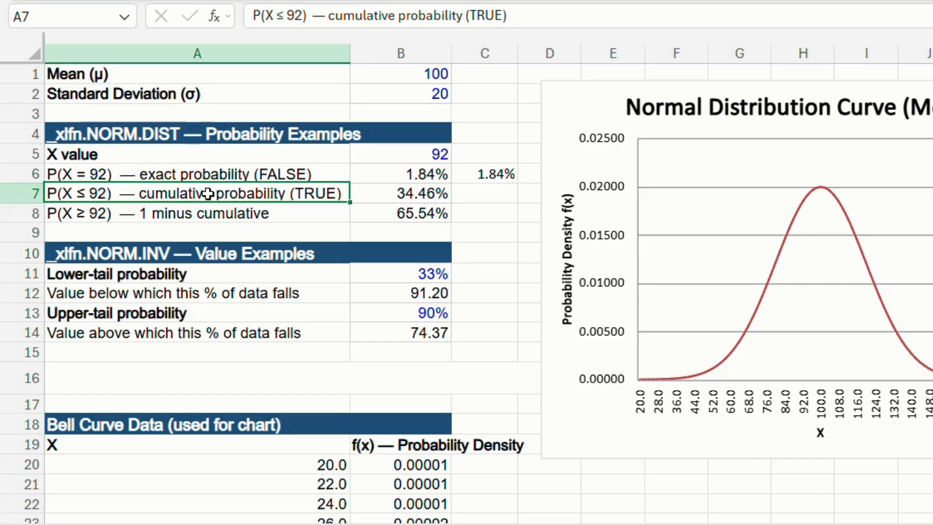
left_click(175, 213)
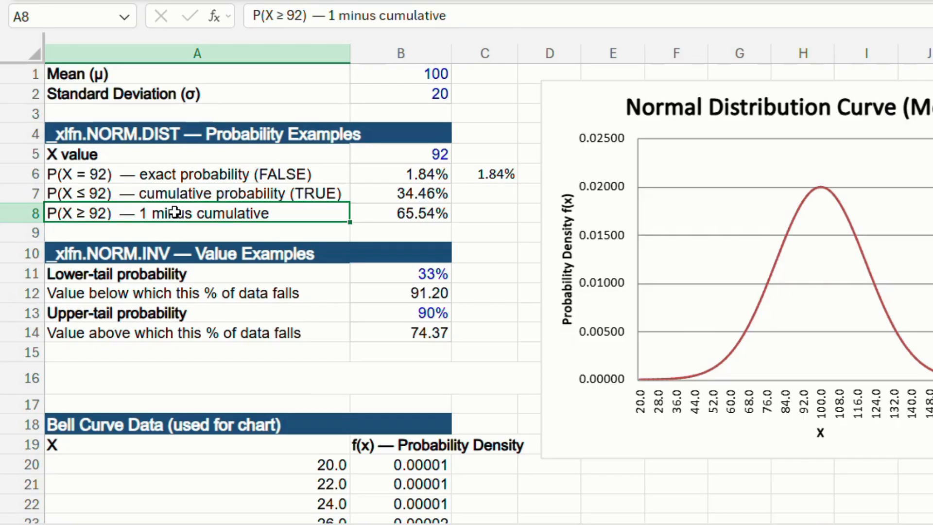
left_click(411, 214)
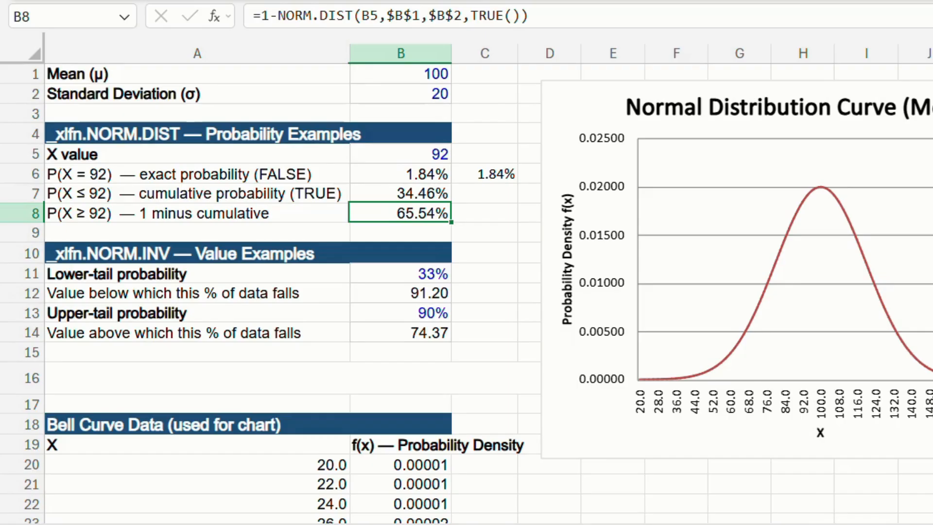
left_click(373, 192)
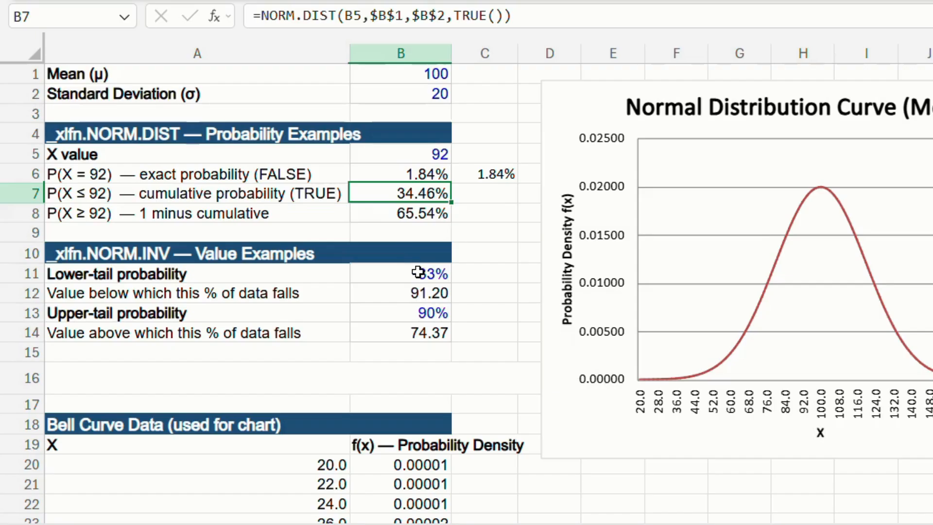
- Inspect the NORM.INV formula in B12 and the lower-tail probability in B11 that it refers to
left_click(422, 292)
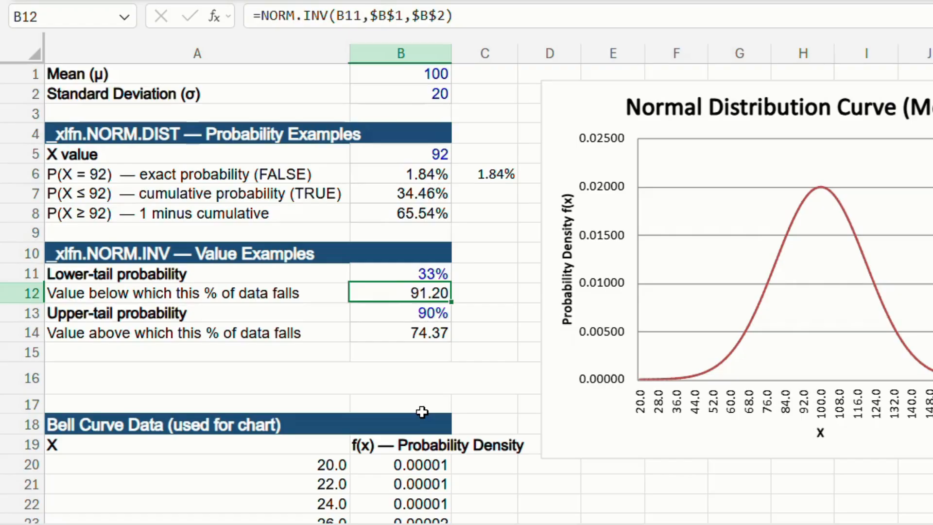
left_click(414, 274)
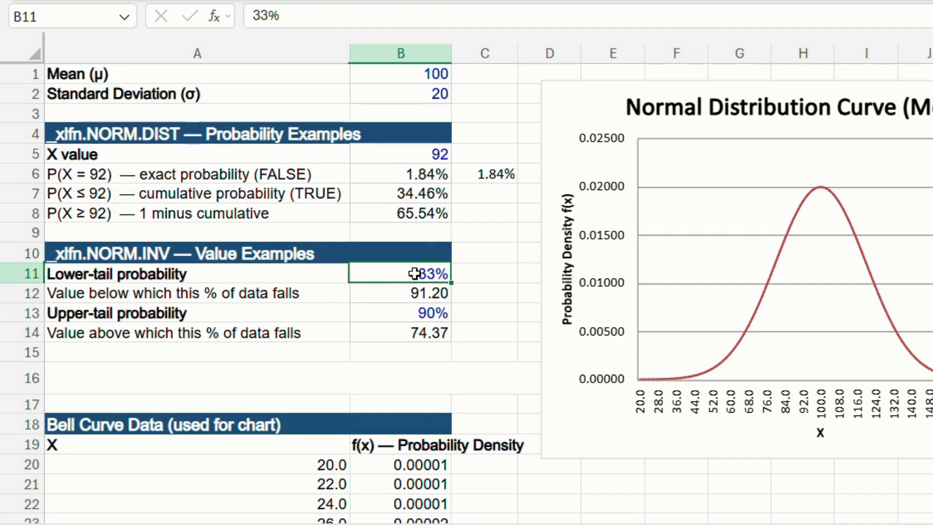
left_click(407, 298)
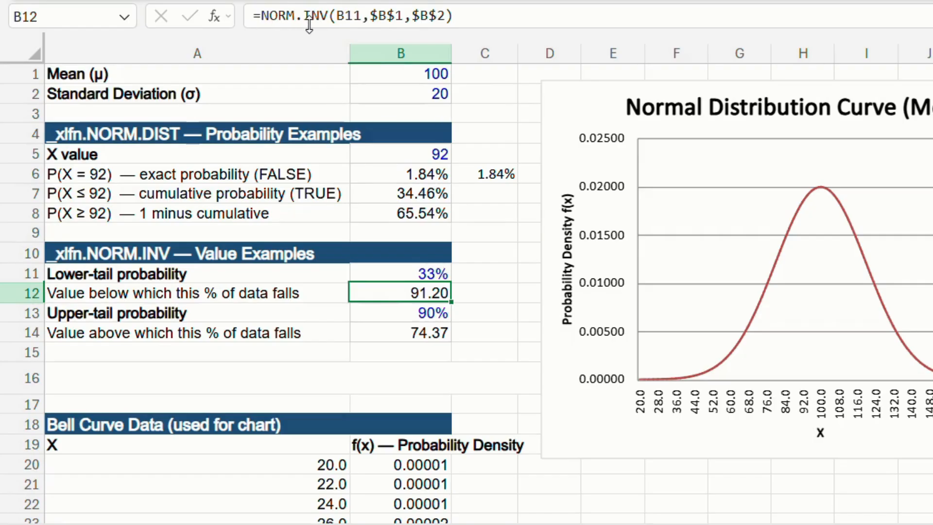
left_click(429, 272)
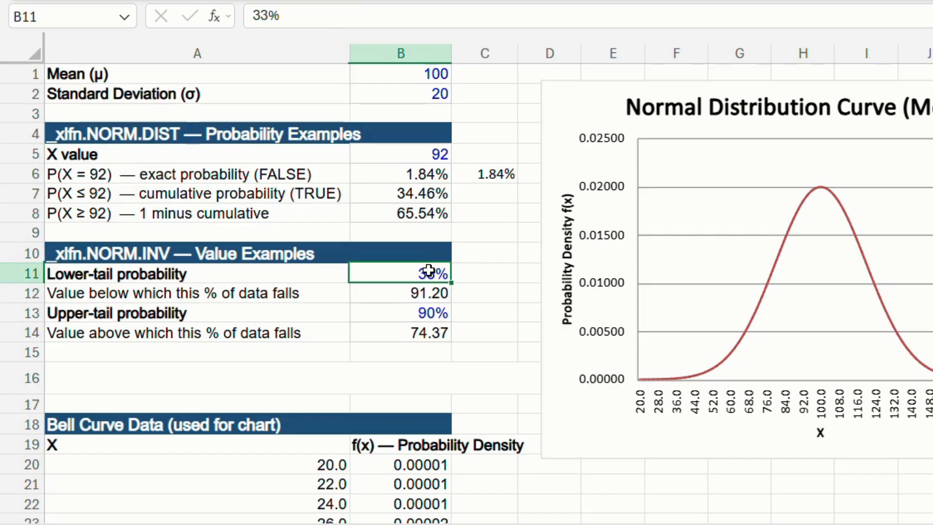
left_click(409, 297)
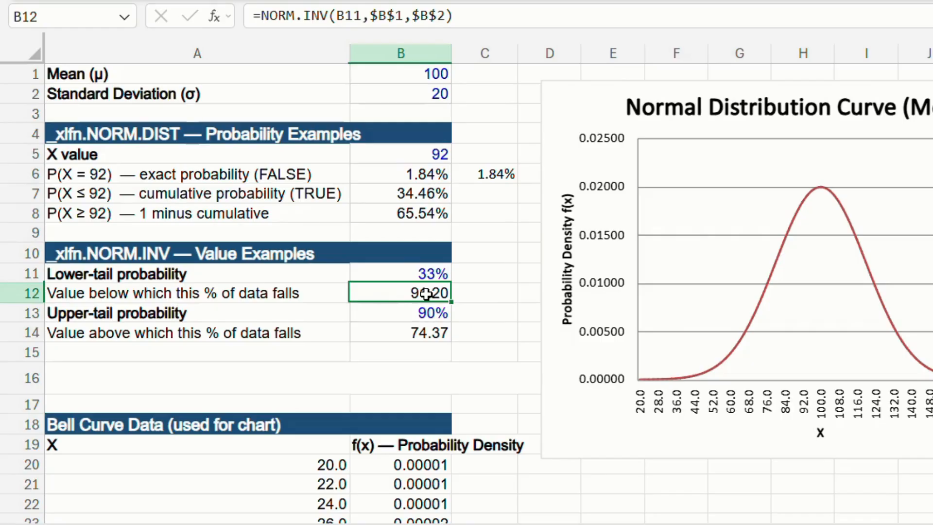
- Inspect the upper-tail probability in B13 and the NORM.INV formula in B14, comparing them with the lower-tail pair in B11 and B12
left_click(440, 313)
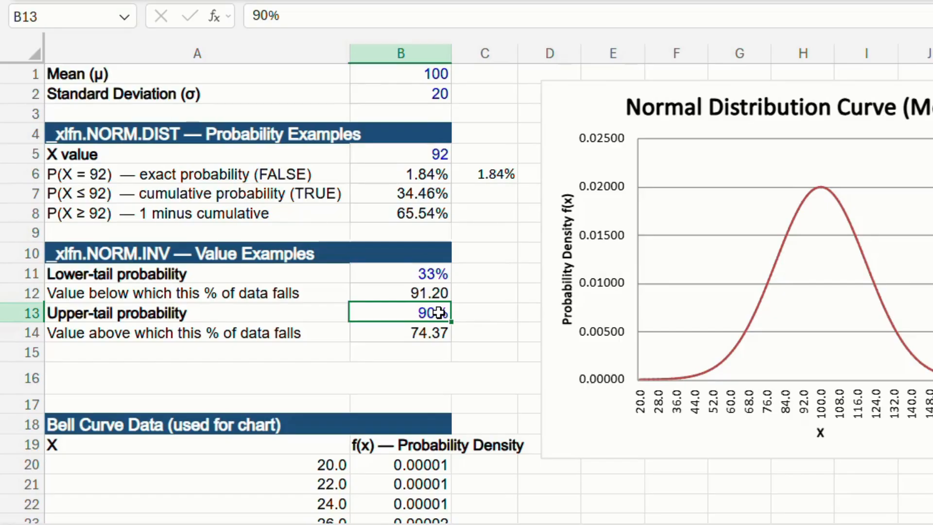
key("Down")
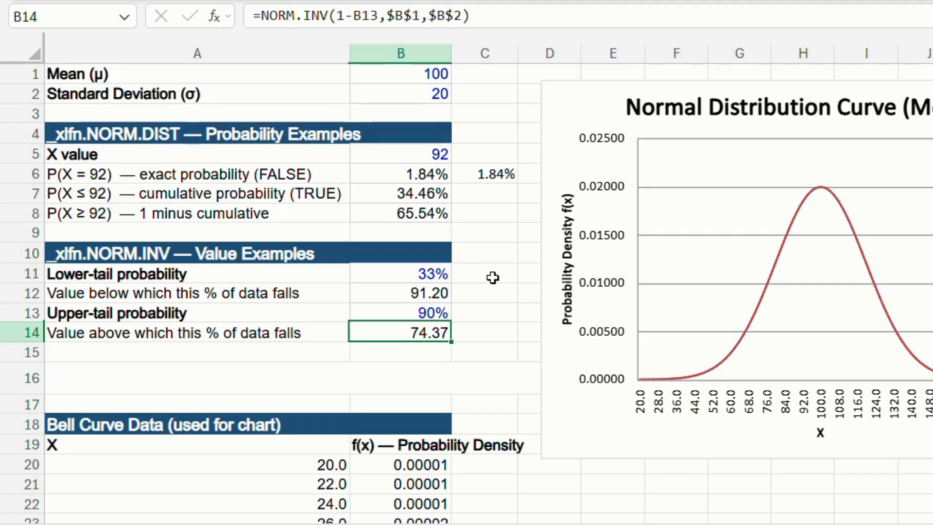
left_click(478, 327)
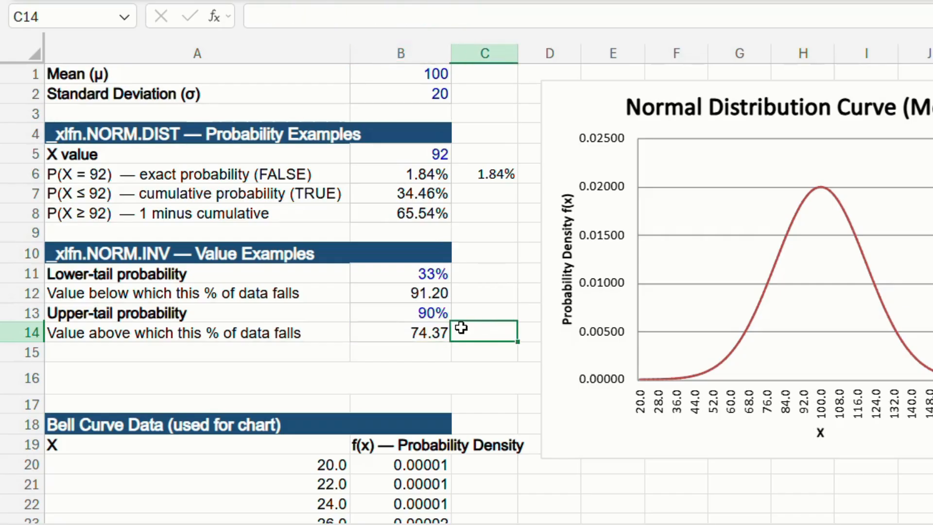
left_click(402, 334)
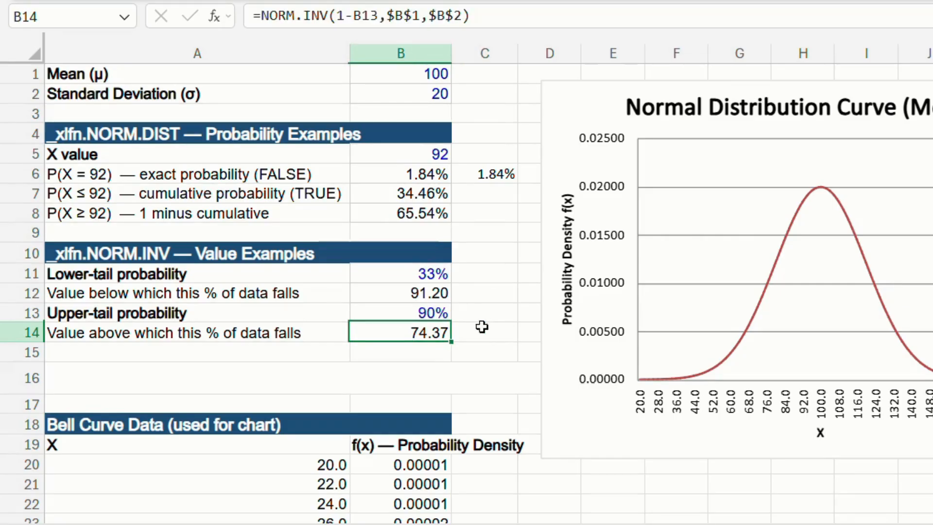
left_click(435, 276)
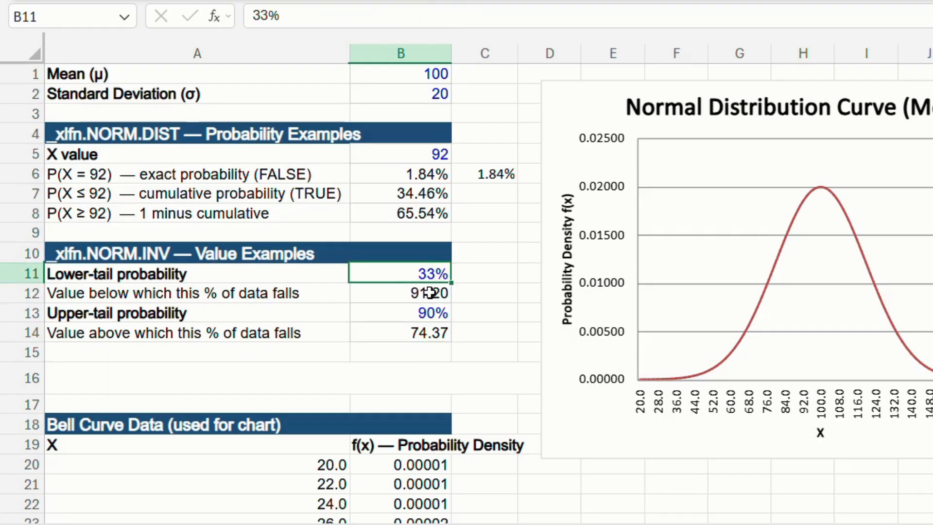
left_click(430, 291)
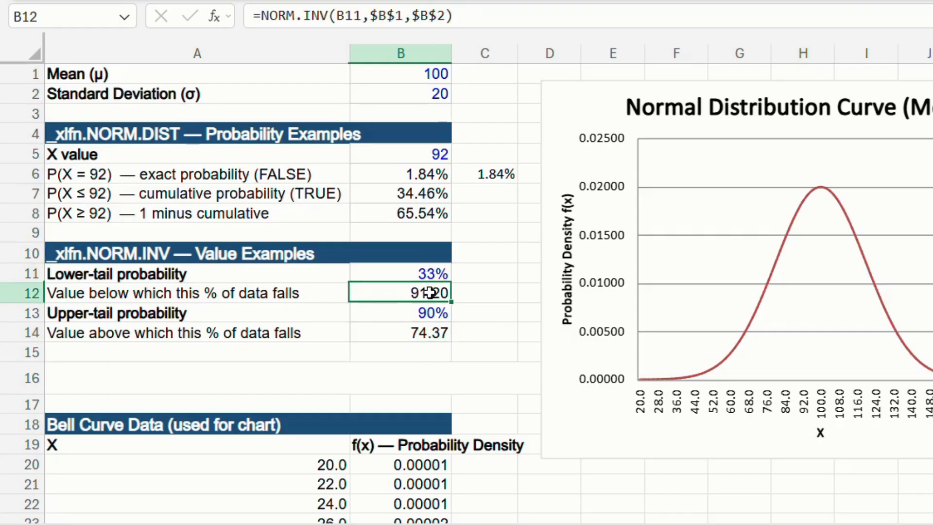
- Start a NORM.INV formula in cell C14, beside the value above which the upper-tail percentage falls
left_click(469, 333)
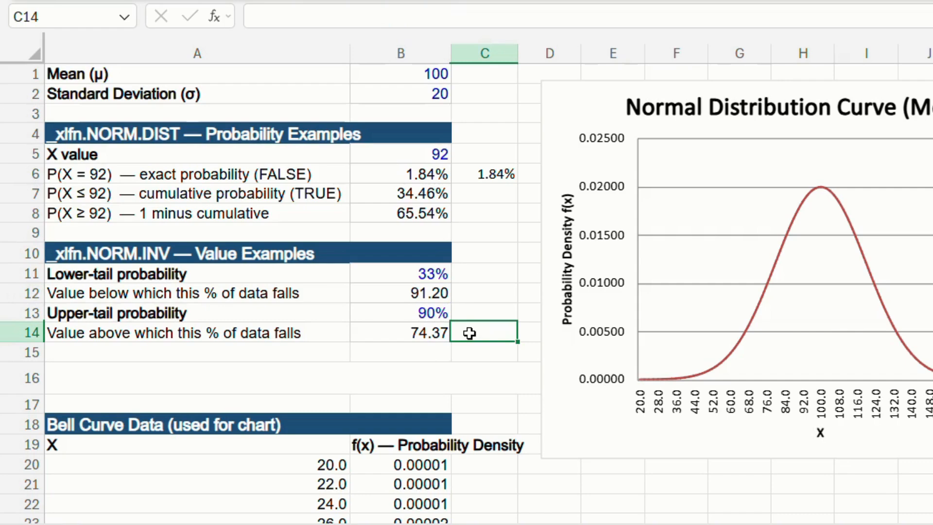
type("=no")
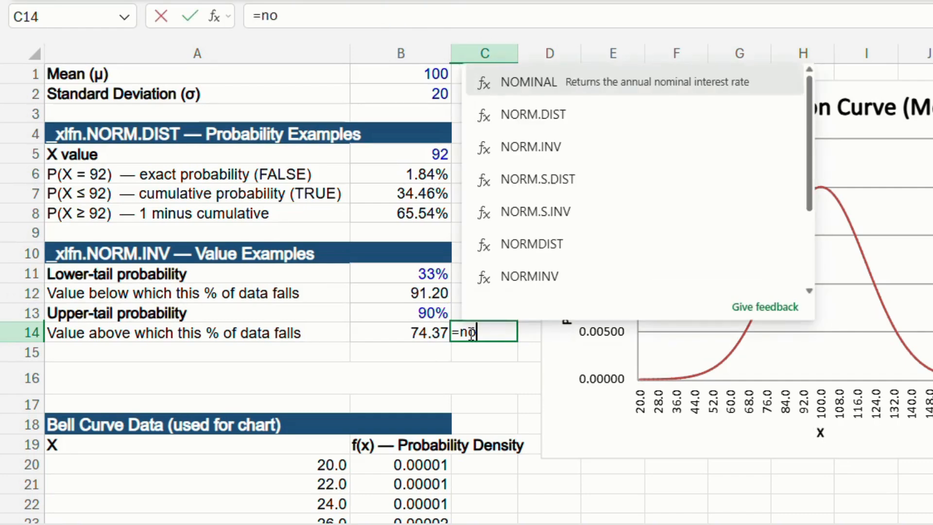
double_click(481, 147)
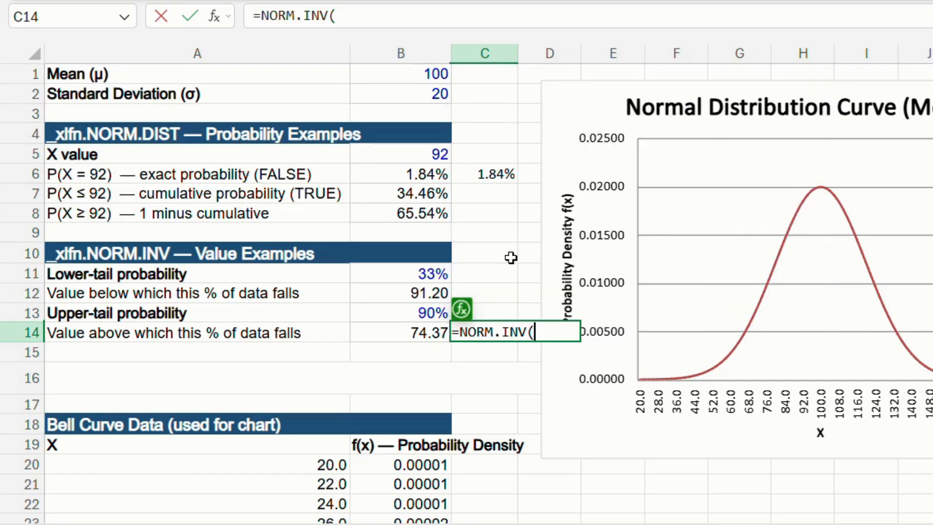
type("b")
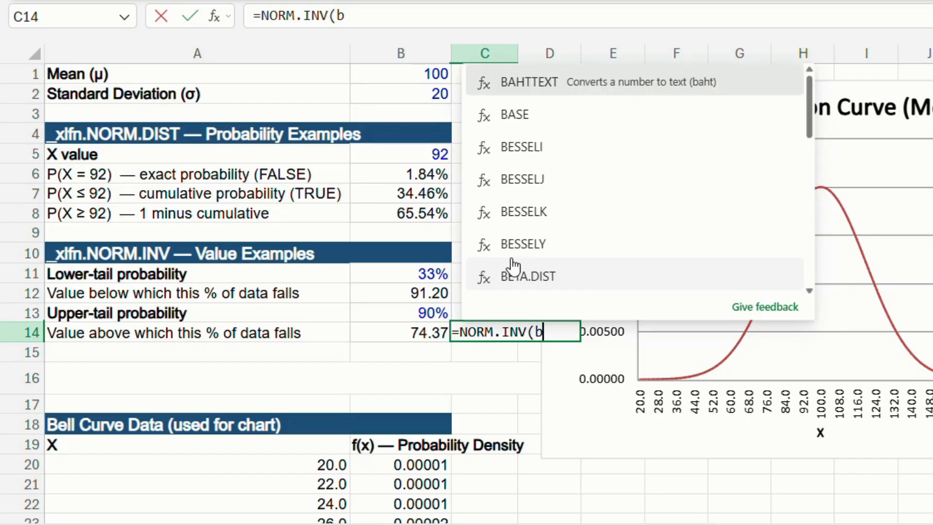
key("BackSpace")
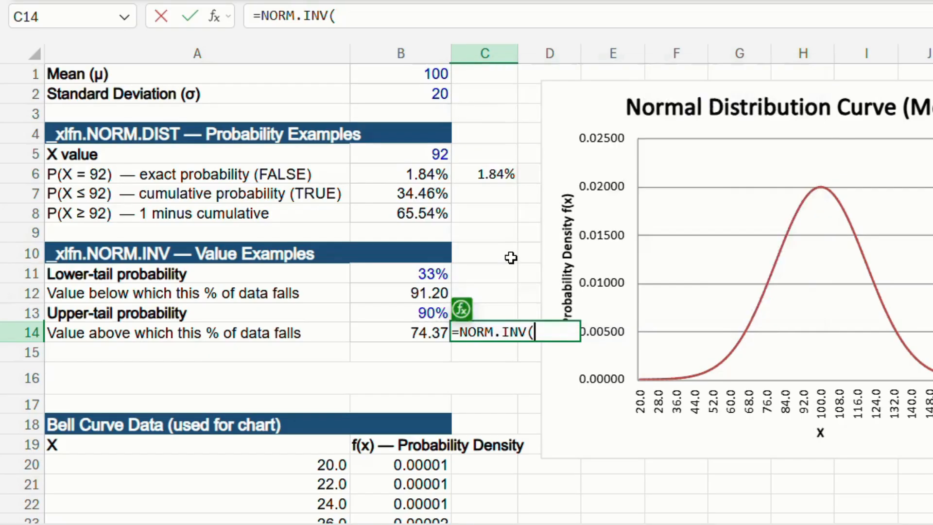
type("90")
type("n13")
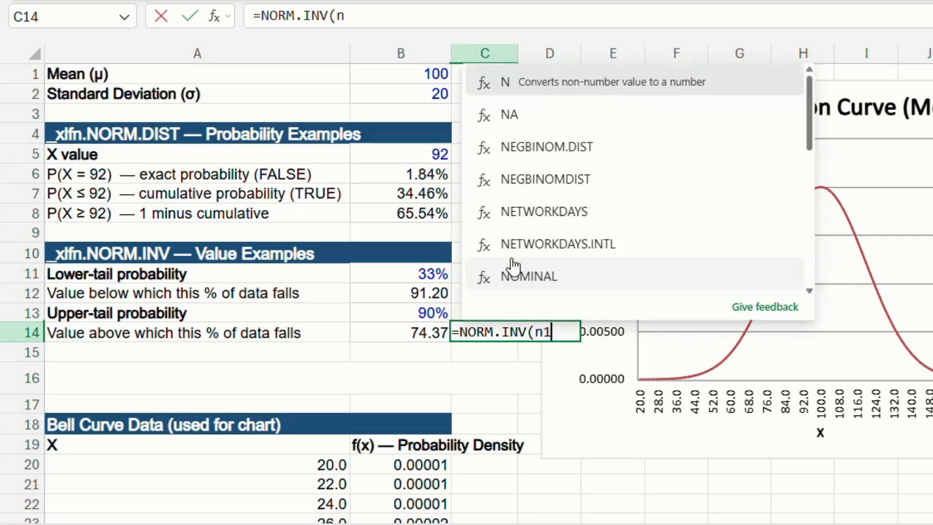
key("BackSpace")
key("BackSpace")
key("BackSpace")
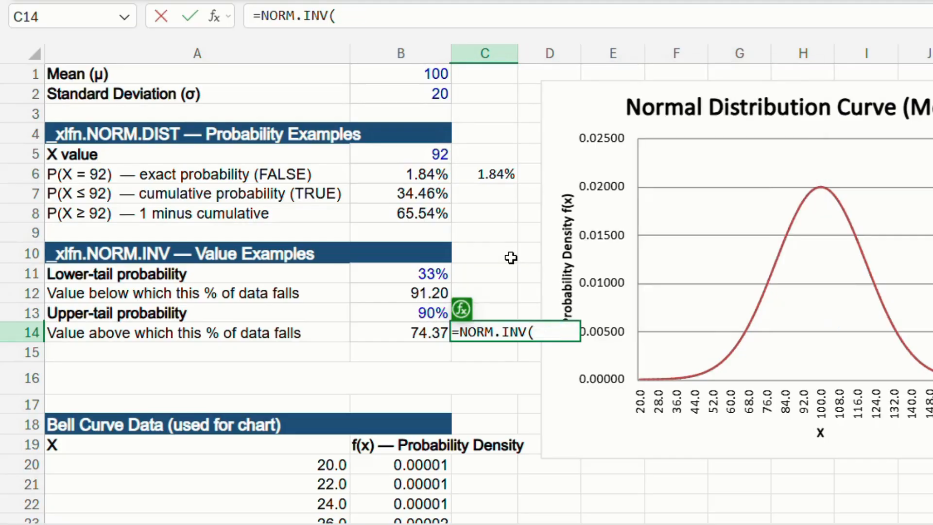
- Complete the C14 formula with B13 as the probability, B1 as the mean and B2 as the standard deviation
type("b13")
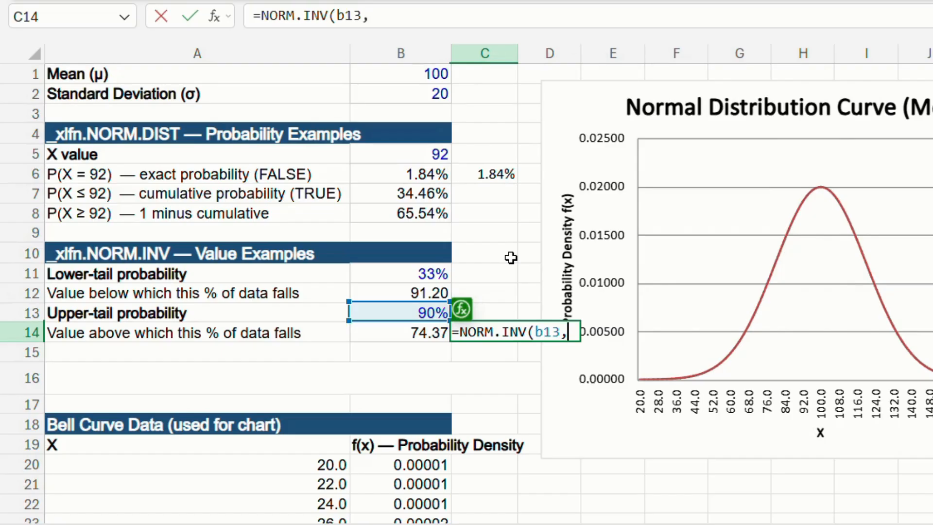
type(",b1.")
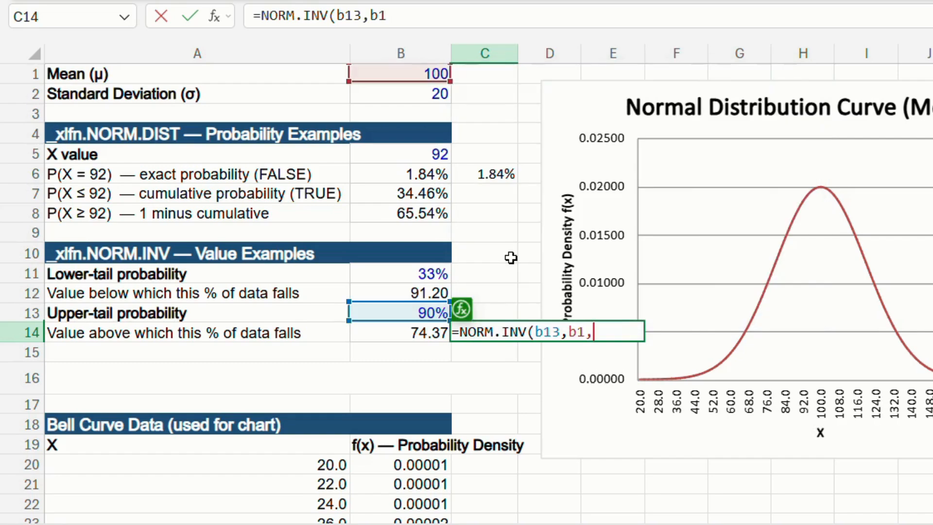
type("b2")
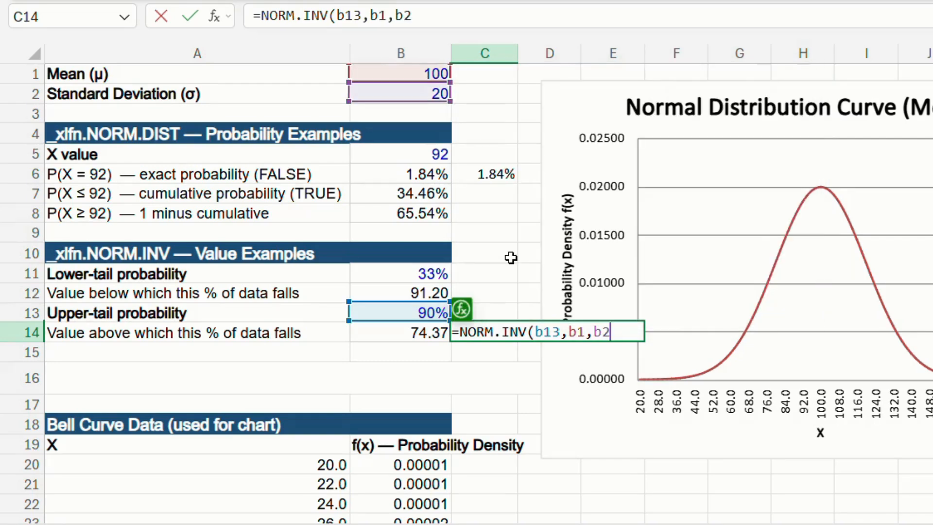
key("Return")
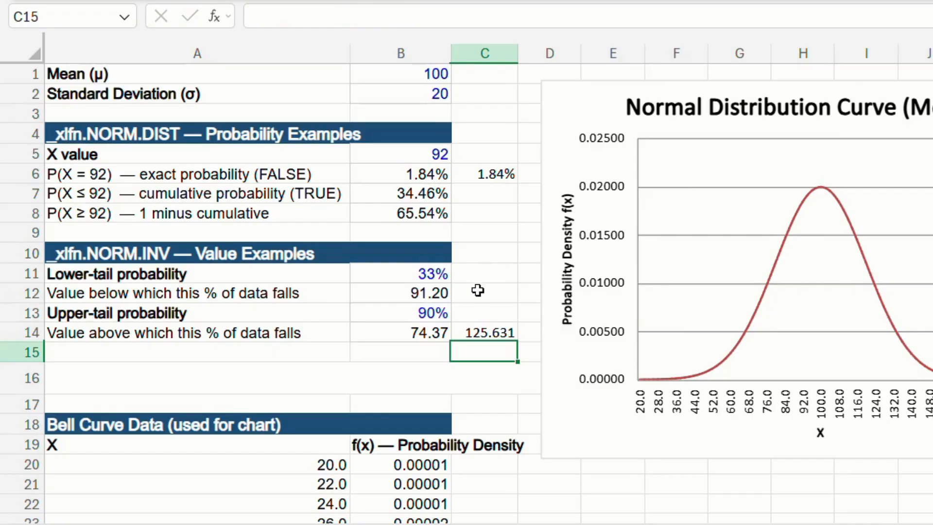
- Compare the direct NORM.INV formula in C14 with the 1-B13 version in B14, and locate both values on the bell curve
left_click(483, 334)
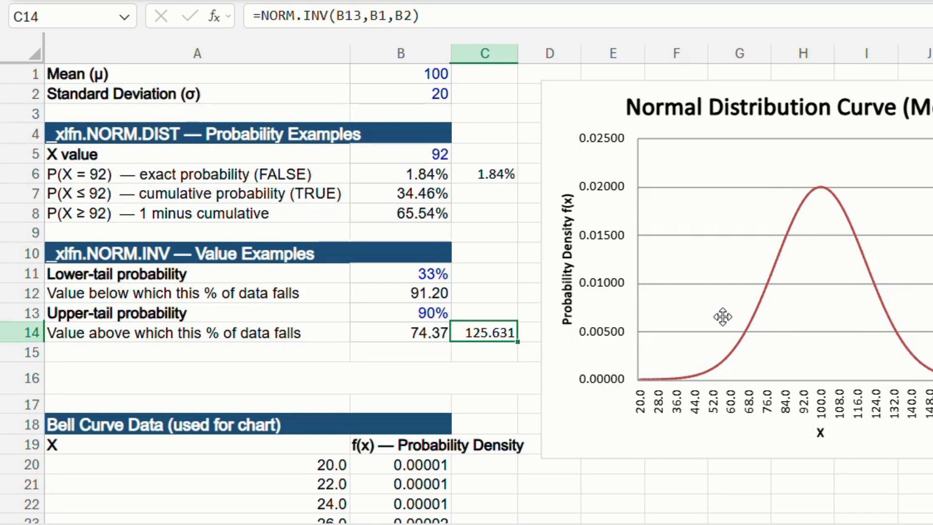
left_click(419, 331)
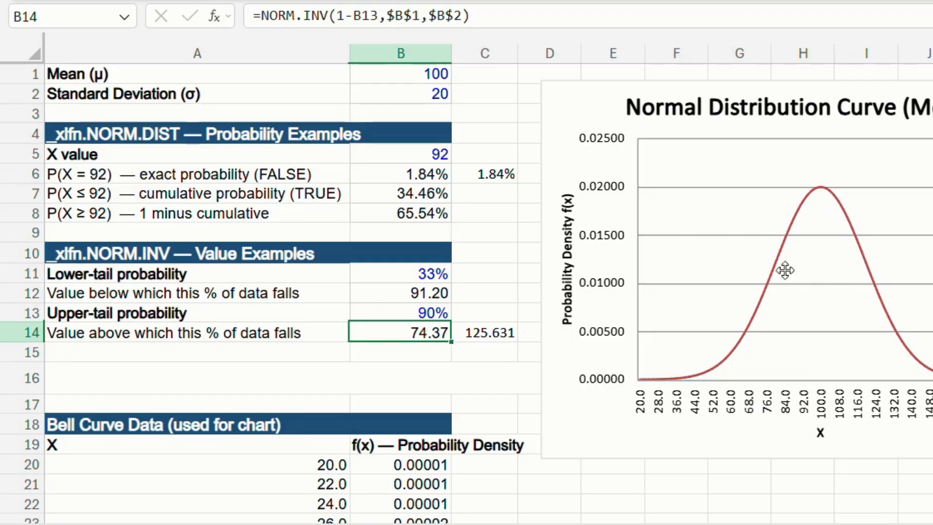
left_click(491, 332)
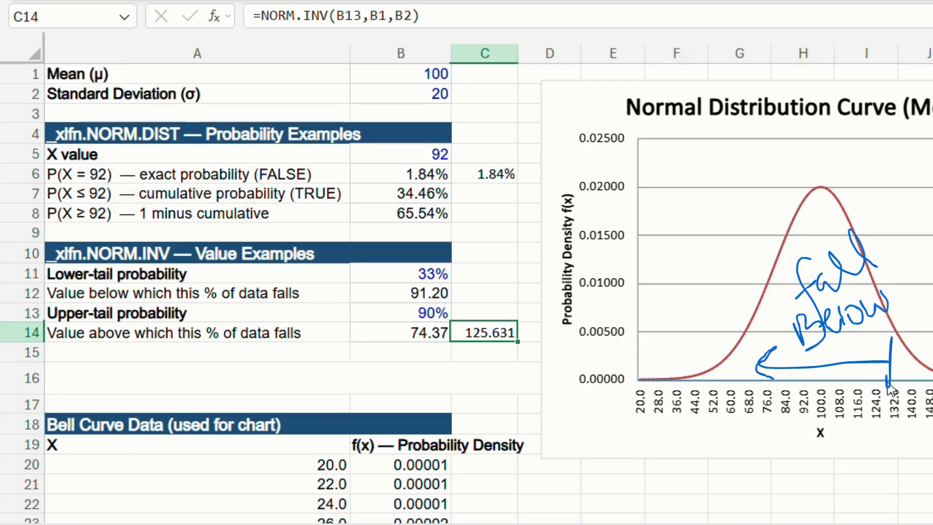
key("Escape")
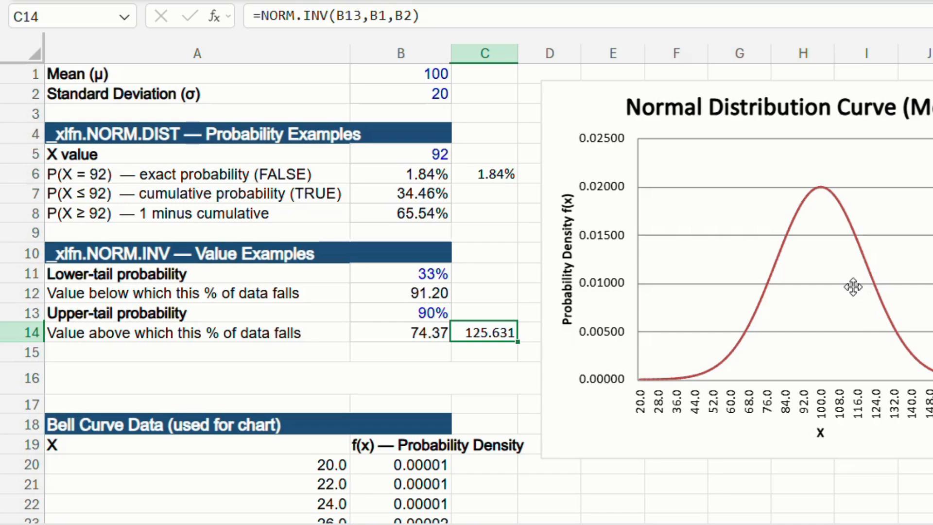
left_click(884, 388)
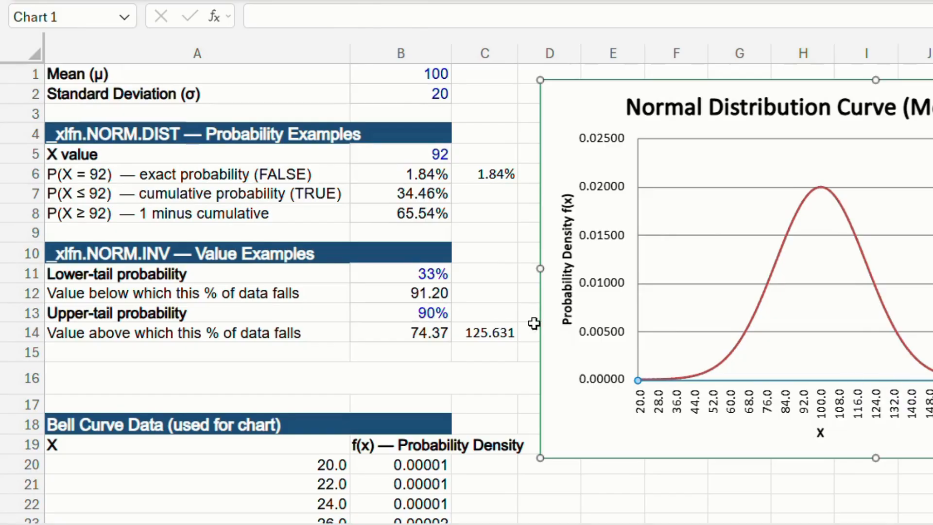
left_click(500, 327)
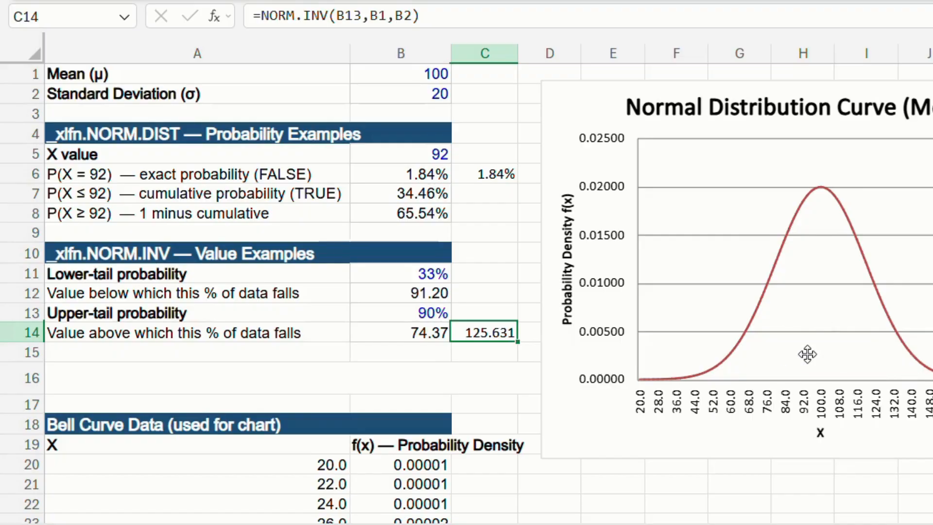
left_click(889, 328)
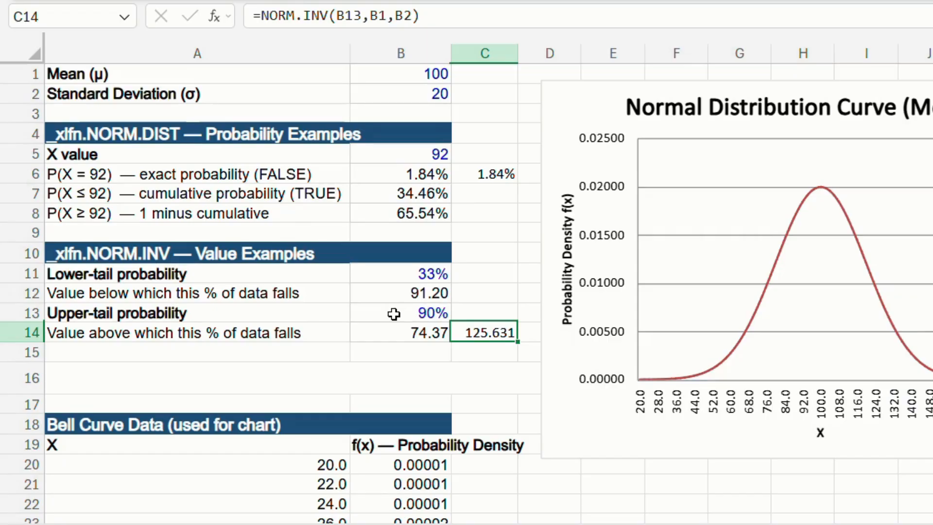
left_click(403, 329)
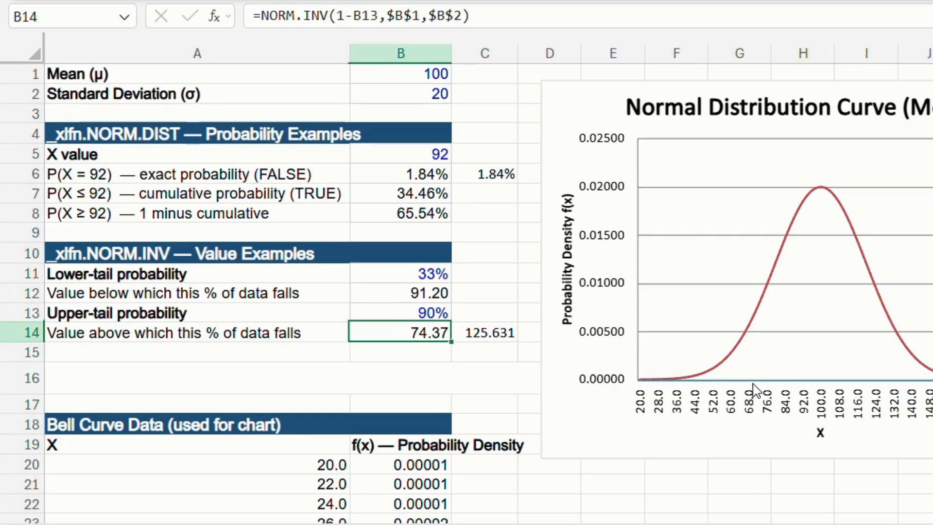